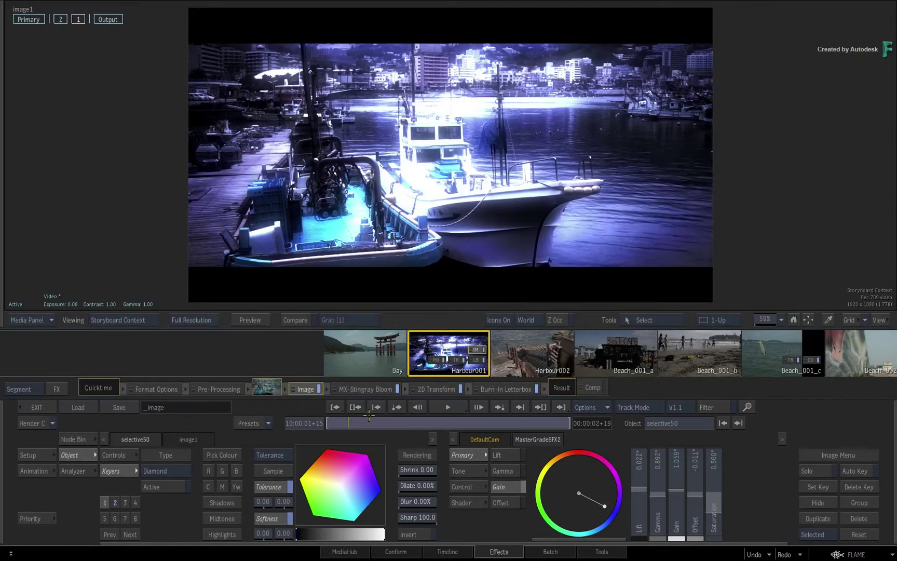
Scrub Harbour001 and review its Stingray Bloom, 2D Transform, letterbox and grade settings.
{"action": "left_click_drag", "start_coordinate": [369, 415], "coordinate": [277, 416]}
{"action": "left_click_drag", "start_coordinate": [345, 424], "coordinate": [389, 423]}
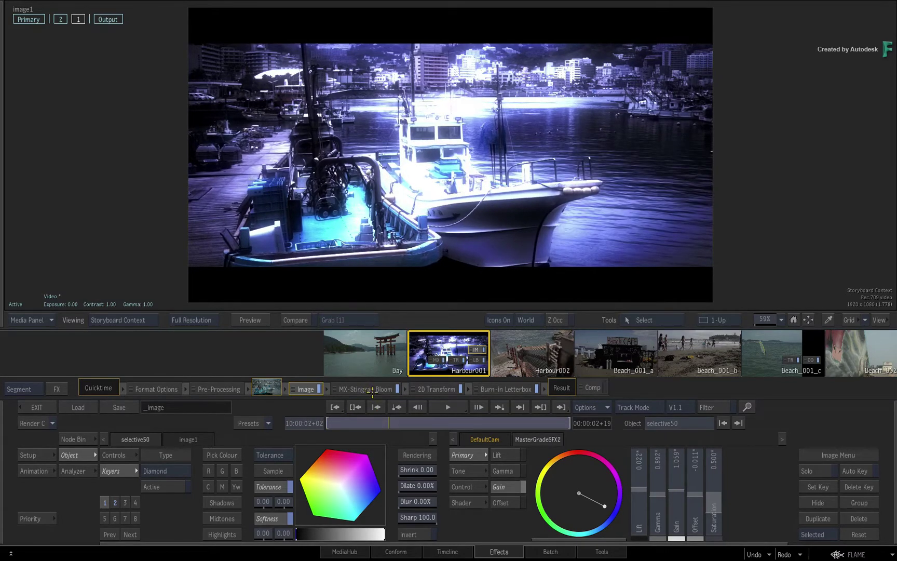
{"action": "left_click", "coordinate": [368, 388]}
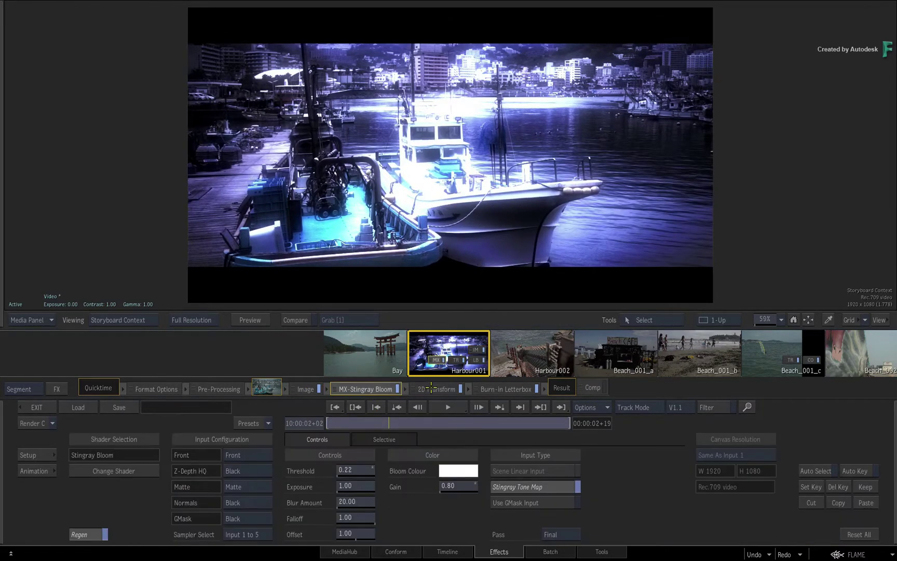
{"action": "left_click", "coordinate": [431, 387]}
{"action": "left_click", "coordinate": [498, 389]}
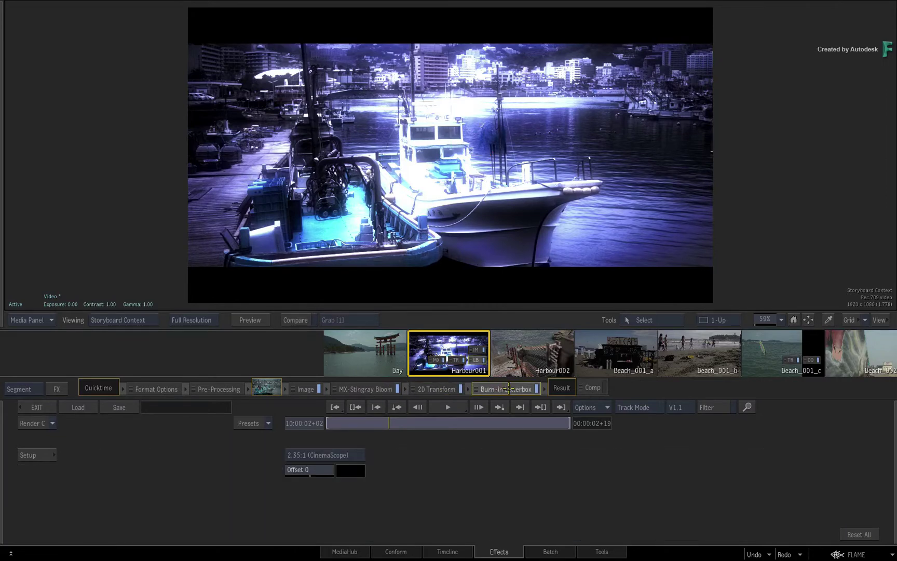
{"action": "left_click", "coordinate": [373, 388]}
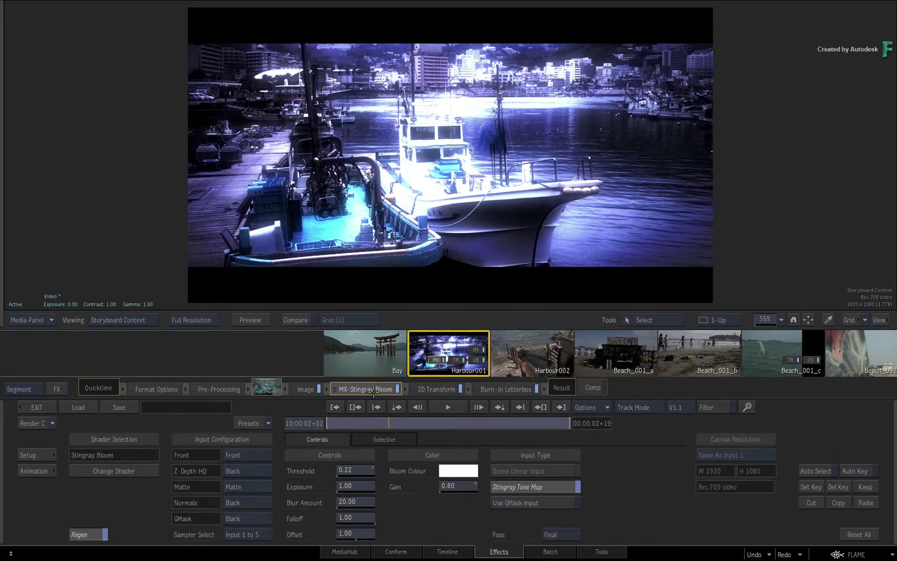
{"action": "left_click", "coordinate": [305, 388]}
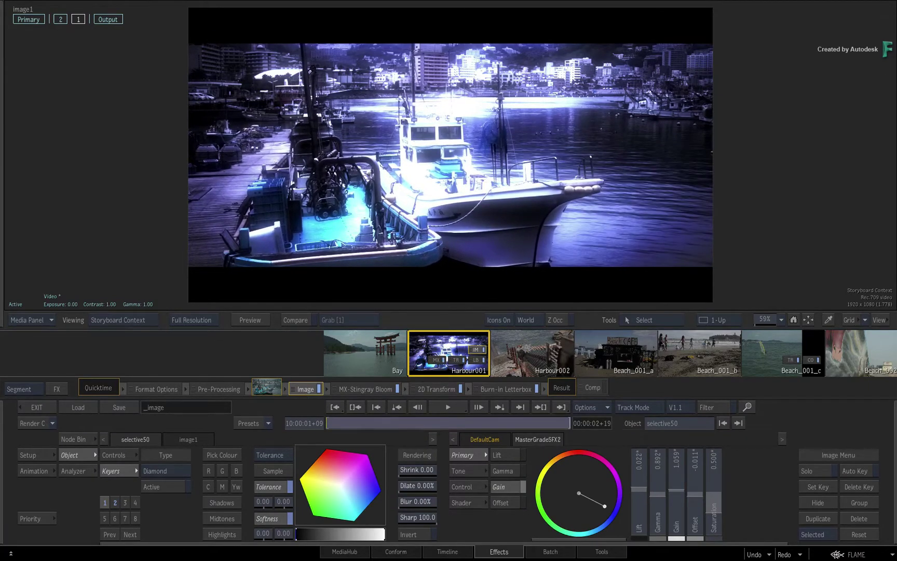
Step ahead through the storyboard segments, then back to Harbour001.
{"action": "left_click", "coordinate": [530, 352]}
{"action": "left_click", "coordinate": [534, 351]}
{"action": "left_click", "coordinate": [533, 352]}
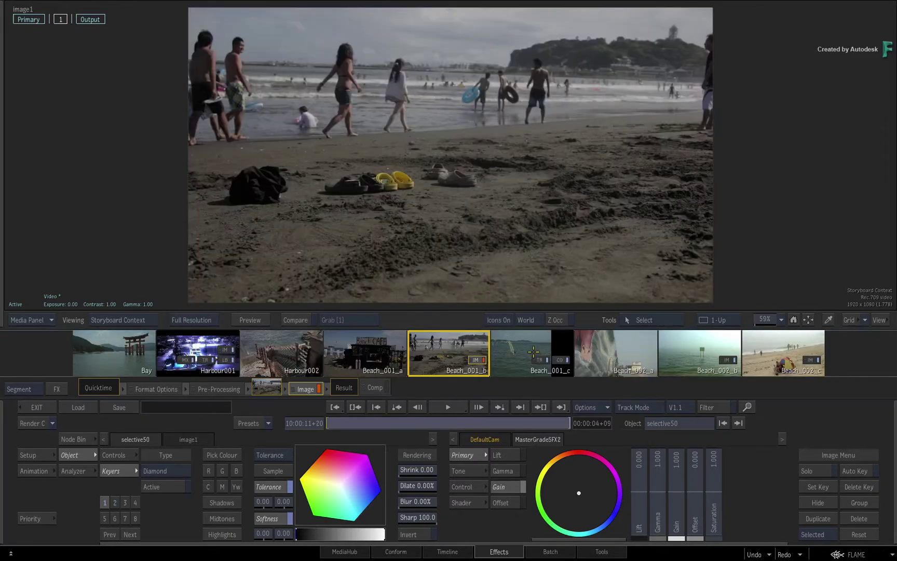
{"action": "left_click", "coordinate": [373, 355]}
{"action": "left_click", "coordinate": [368, 353]}
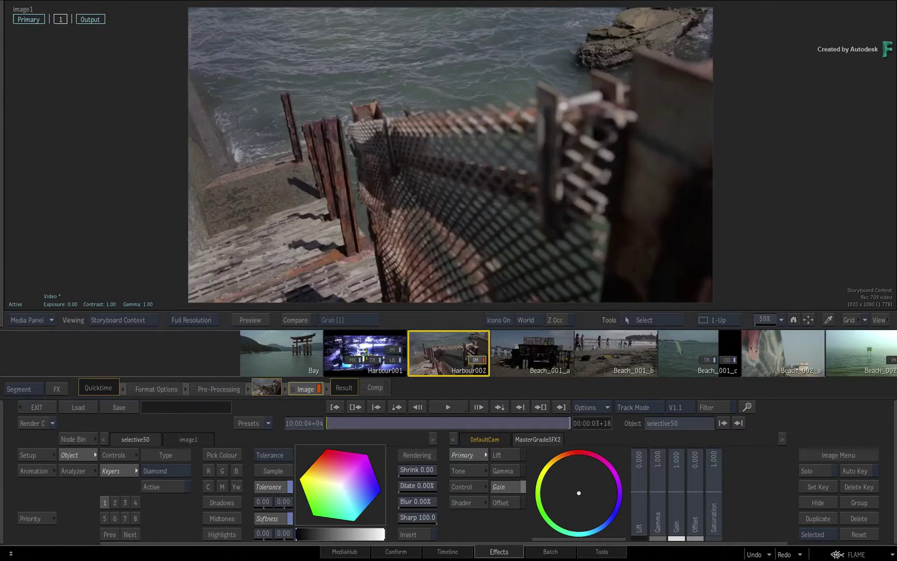
{"action": "left_click", "coordinate": [376, 348]}
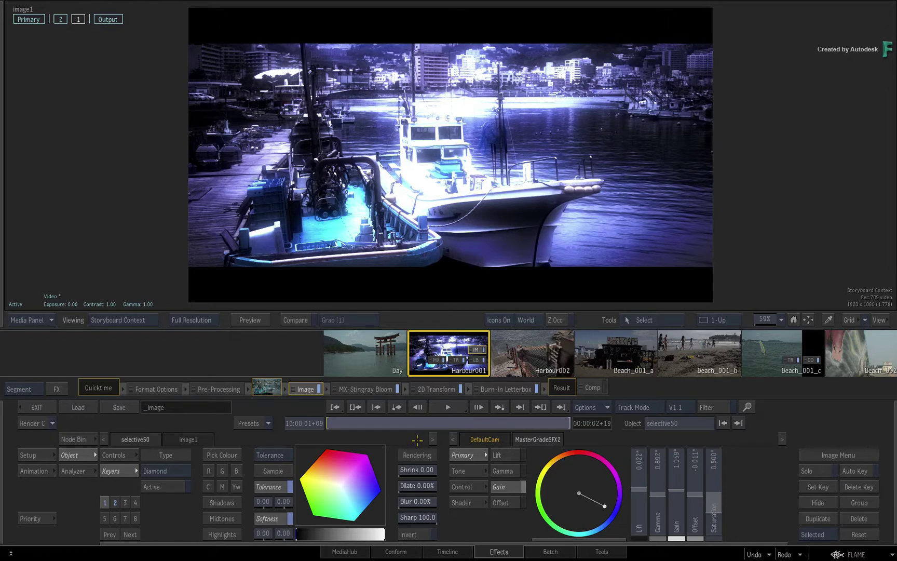
Recheck Harbour001's Stingray Bloom, 2D Transform, letterbox and grade, then play the shot back.
{"action": "left_click_drag", "start_coordinate": [359, 417], "coordinate": [371, 433]}
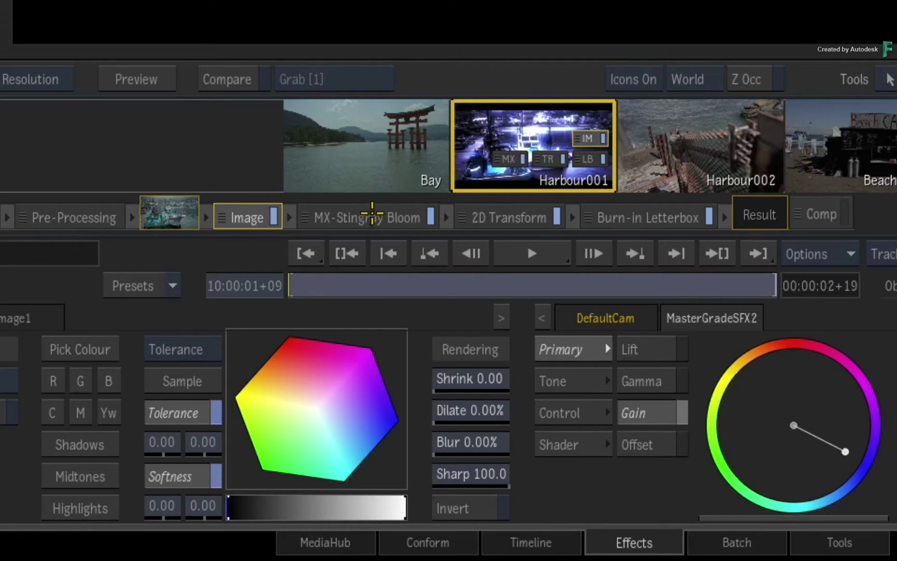
{"action": "left_click", "coordinate": [369, 216]}
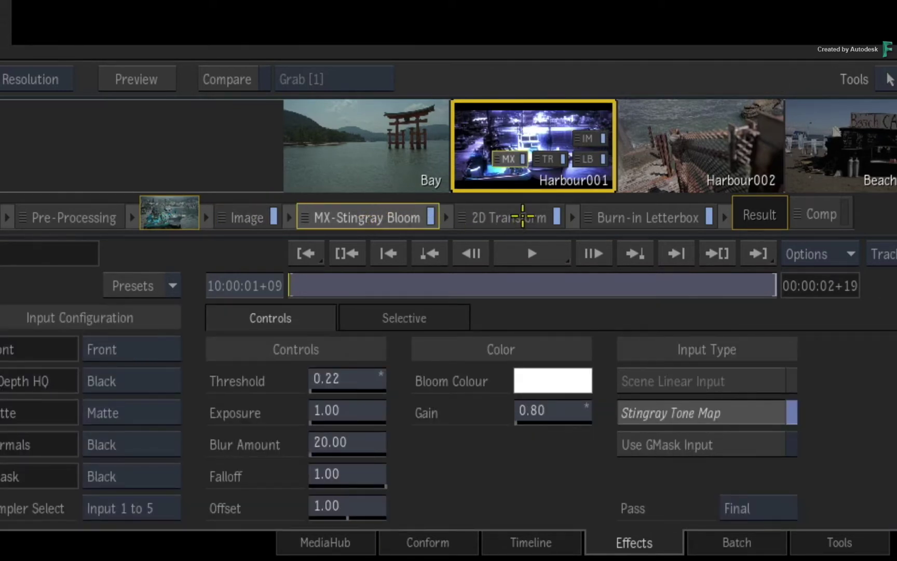
{"action": "left_click", "coordinate": [521, 218]}
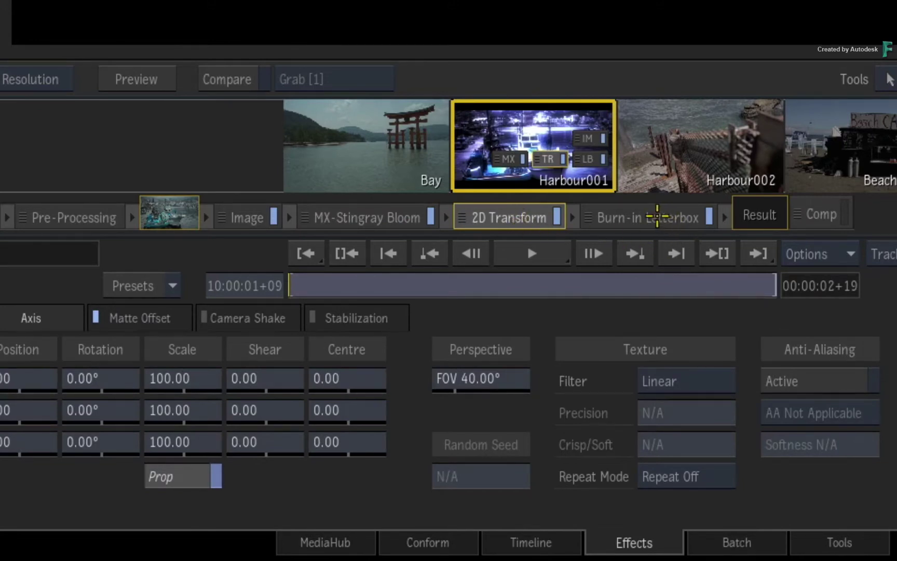
{"action": "left_click", "coordinate": [656, 216]}
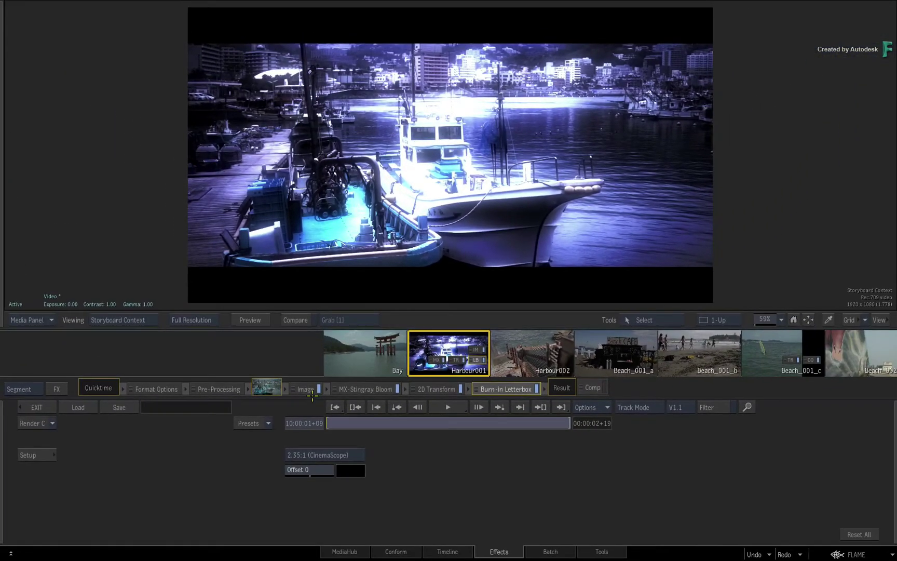
{"action": "left_click", "coordinate": [256, 217]}
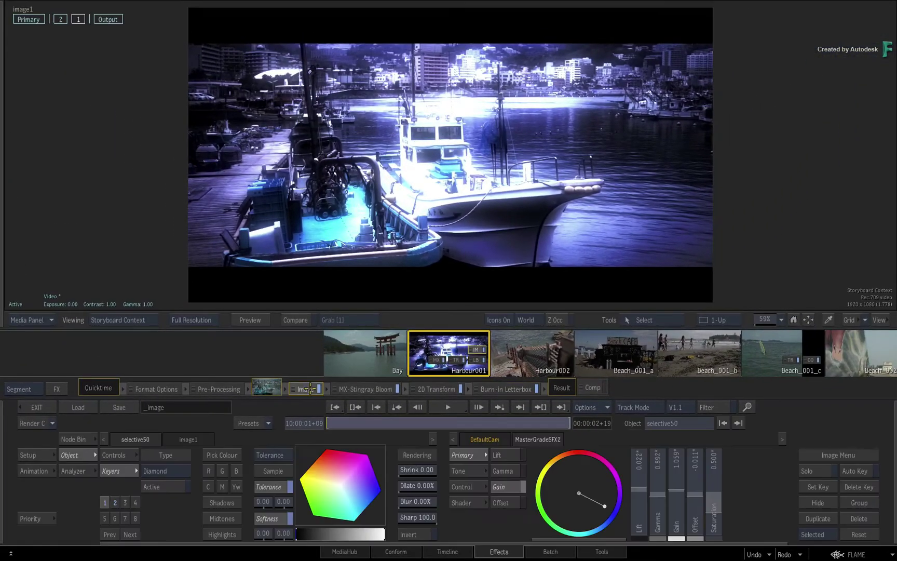
{"action": "key", "text": "space"}
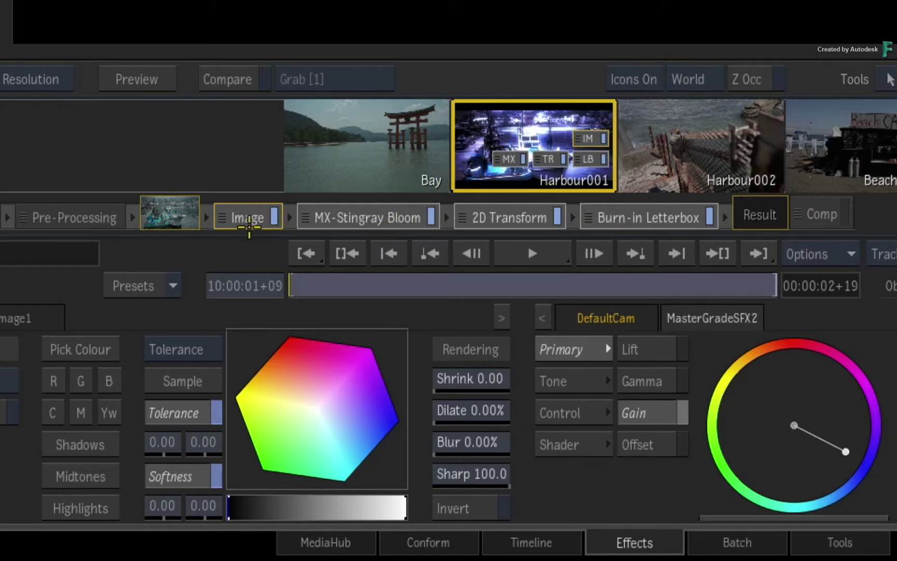
Copy Harbour001's Image effects stack and paste it onto the Bay segment.
{"action": "right_click", "coordinate": [257, 213]}
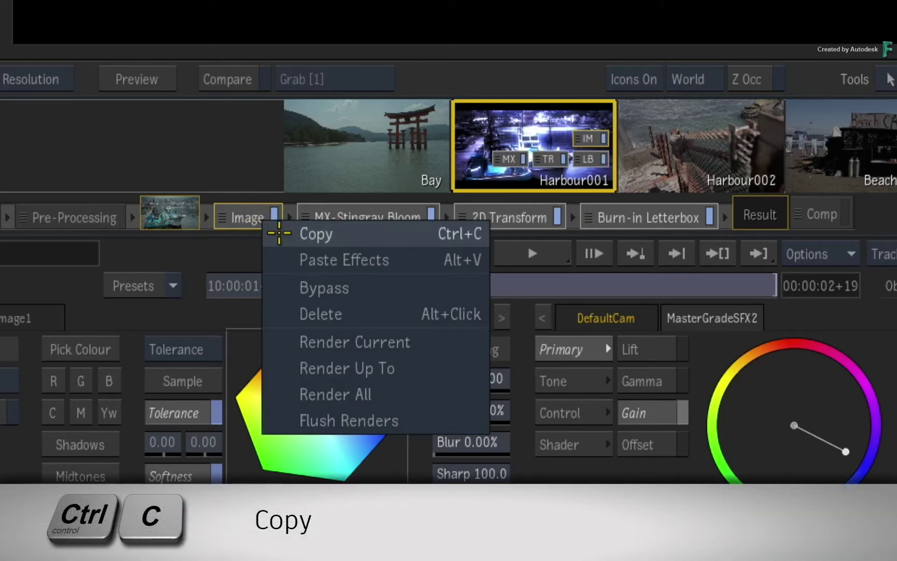
{"action": "left_click", "coordinate": [279, 234]}
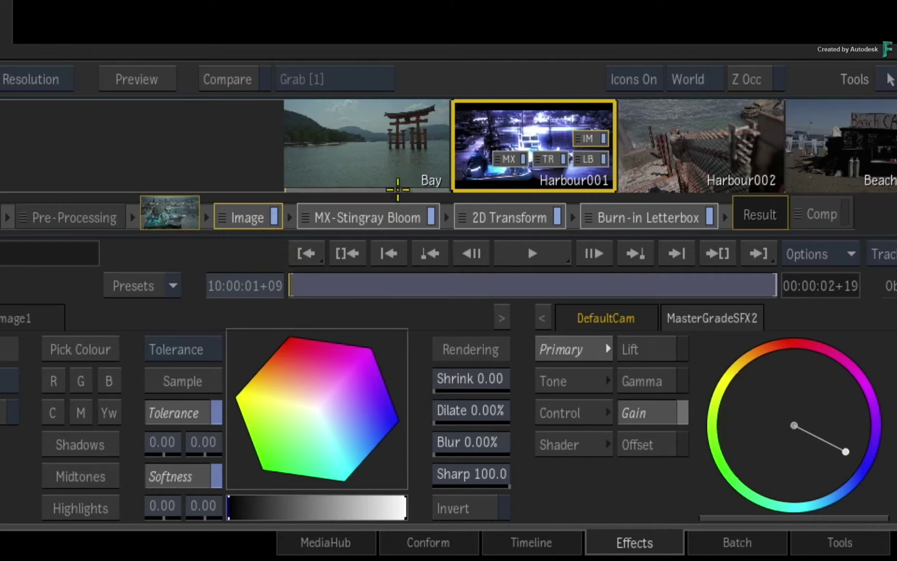
{"action": "key", "text": "ctrl+v"}
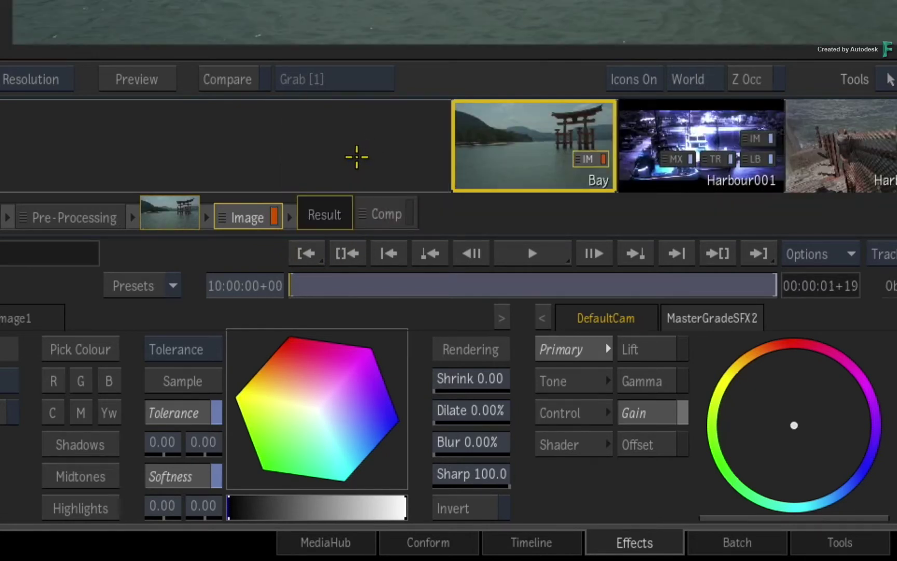
{"action": "right_click", "coordinate": [249, 218]}
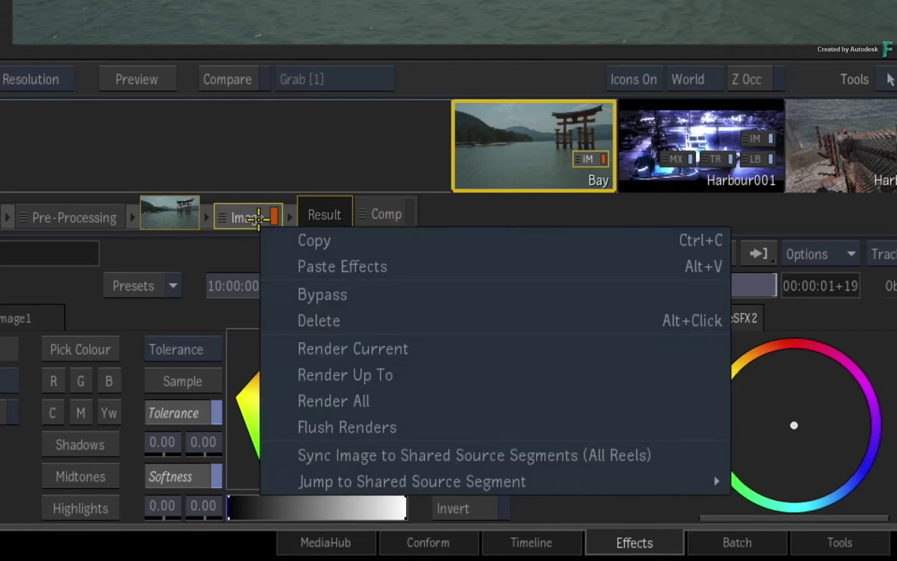
{"action": "left_click", "coordinate": [279, 266]}
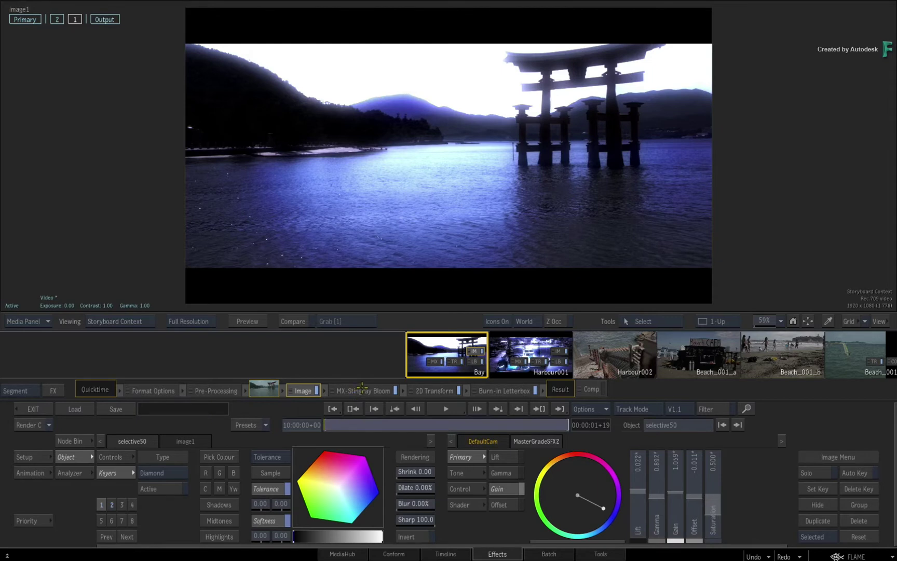
Check Bay's pasted Bloom and Transform, lower its framing to Position Y -78.25, then return to Harbour001.
{"action": "left_click", "coordinate": [362, 389]}
{"action": "left_click", "coordinate": [431, 390]}
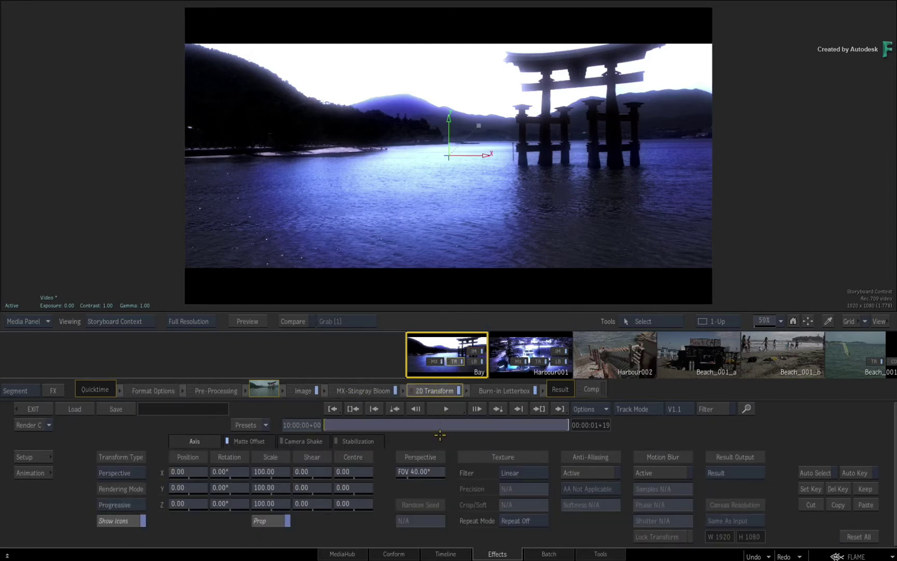
{"action": "left_click_drag", "start_coordinate": [450, 119], "coordinate": [498, 140]}
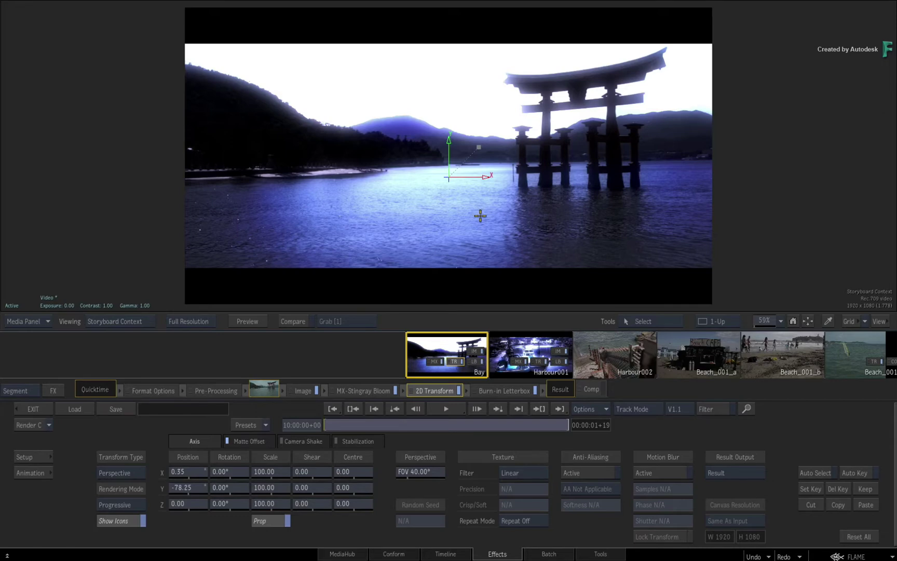
{"action": "left_click", "coordinate": [532, 343]}
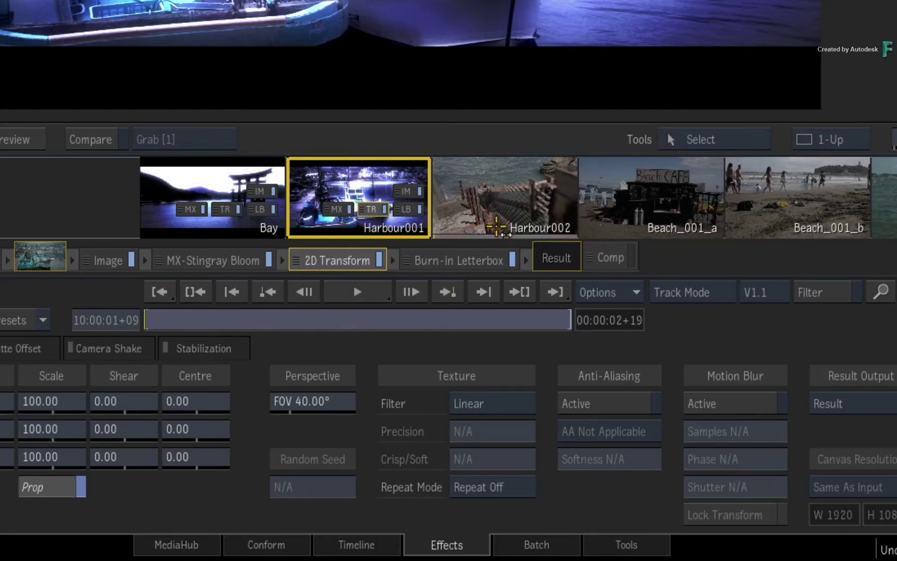
Select Harbour002, Beach_001_a and Beach_001_b, filter them, and drag Harbour001's Image-to-Letterbox stack onto them.
{"action": "left_click", "coordinate": [499, 187], "text": "ctrl"}
{"action": "left_click", "coordinate": [628, 187], "text": "ctrl"}
{"action": "left_click", "coordinate": [786, 191], "text": "ctrl"}
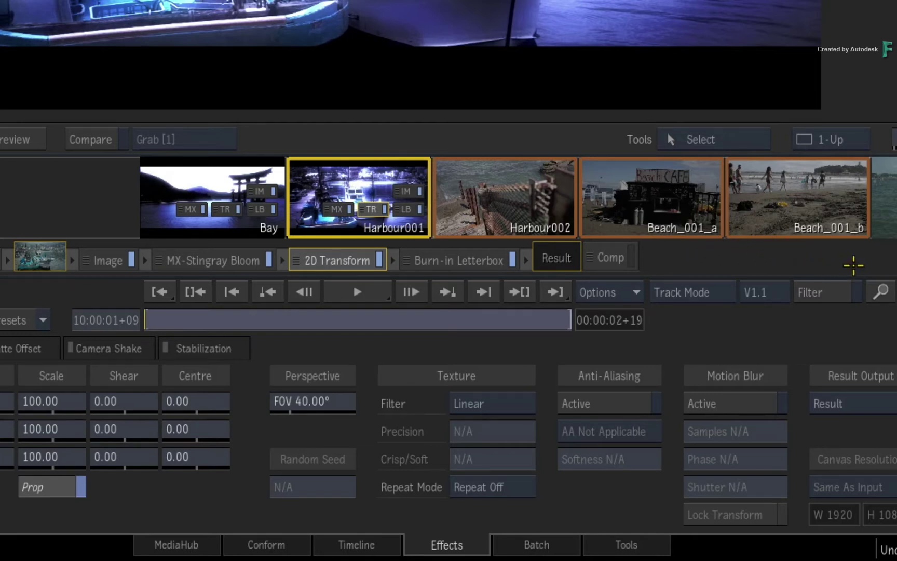
{"action": "left_click", "coordinate": [817, 293]}
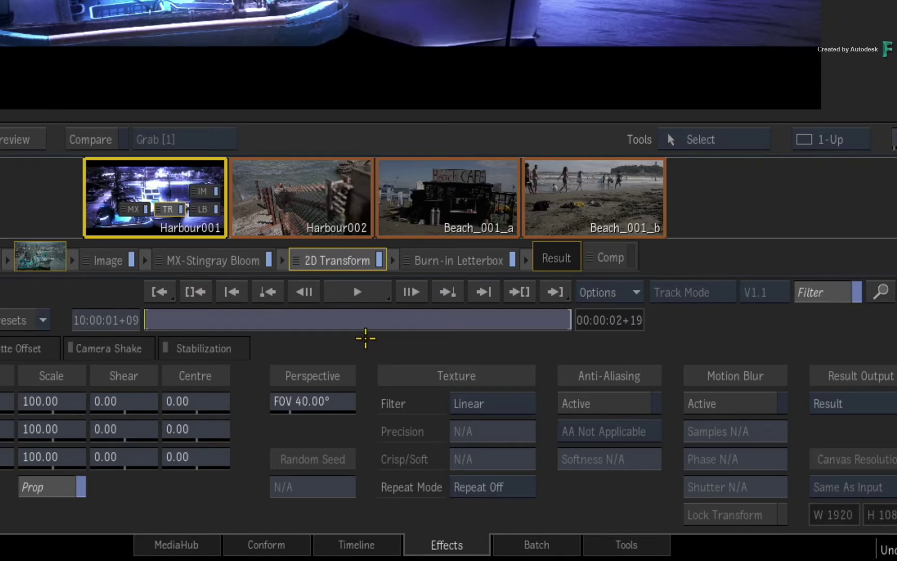
{"action": "left_click", "coordinate": [113, 260]}
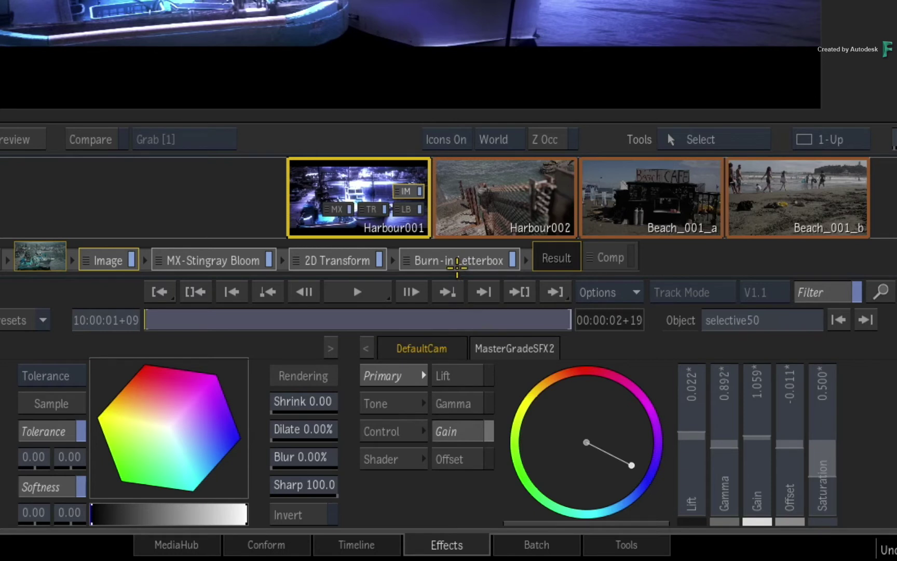
{"action": "mouse_move", "coordinate": [445, 259]}
{"action": "left_mouse_down"}
{"action": "mouse_move", "coordinate": [483, 239]}
{"action": "mouse_move", "coordinate": [497, 199]}
{"action": "left_mouse_up"}
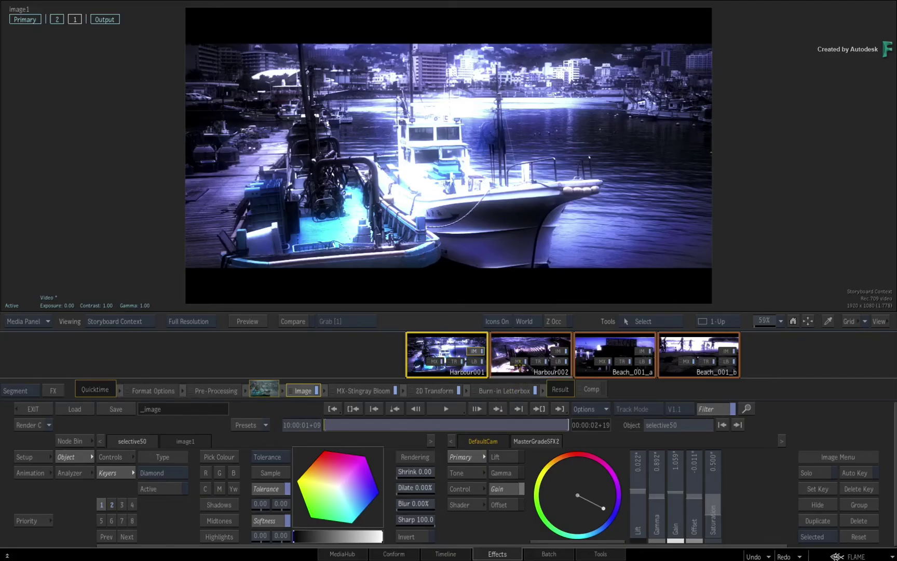
{"action": "left_click", "coordinate": [520, 351]}
{"action": "left_click", "coordinate": [514, 346]}
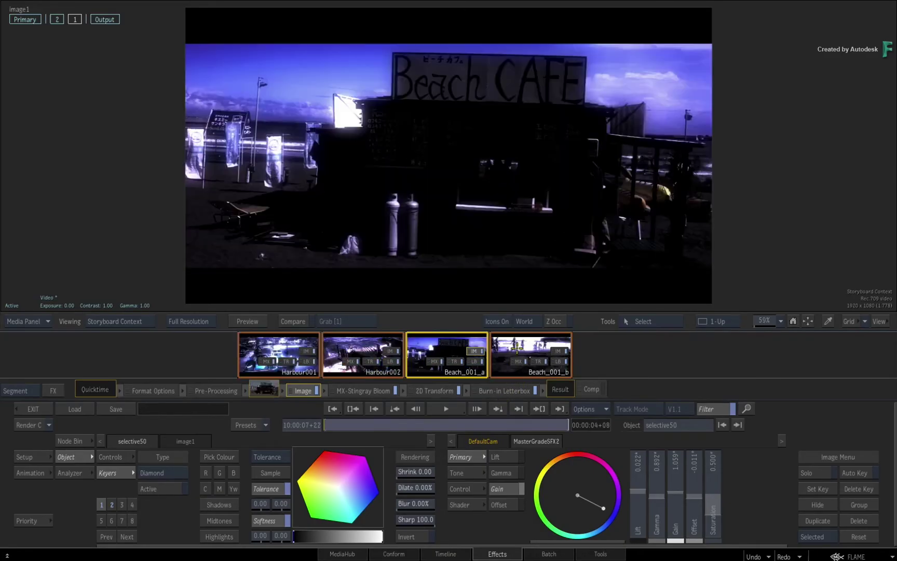
{"action": "left_click", "coordinate": [529, 348]}
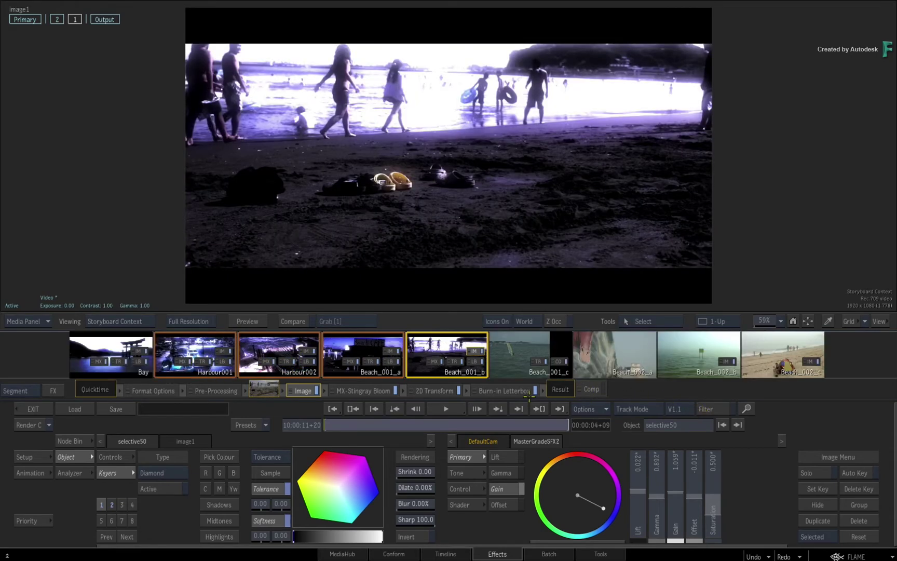
{"action": "left_click", "coordinate": [362, 351]}
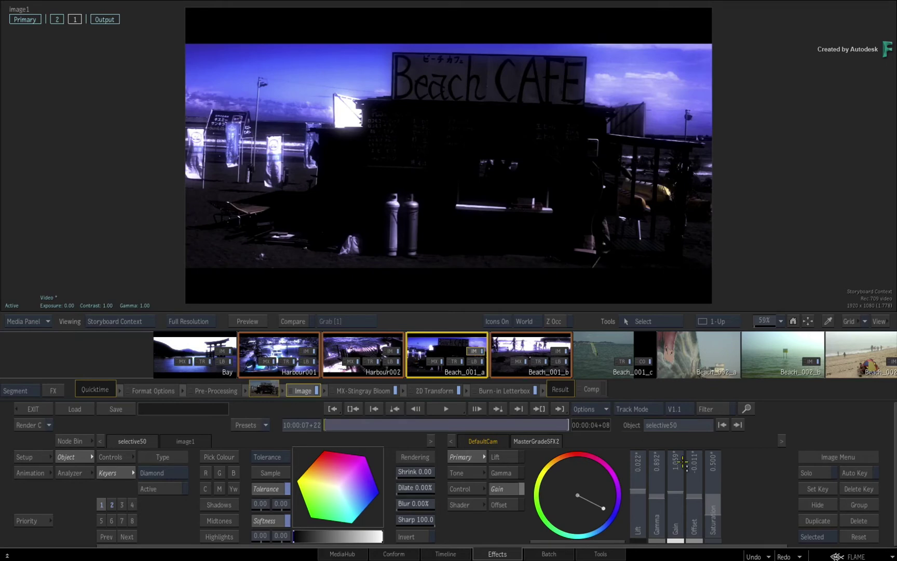
{"action": "left_click_drag", "start_coordinate": [681, 462], "coordinate": [678, 471]}
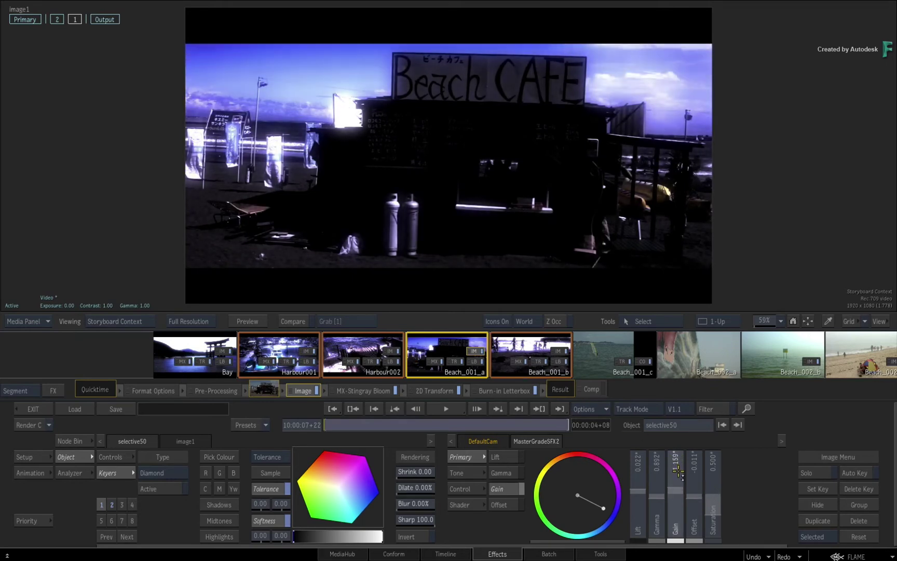
{"action": "left_click", "coordinate": [351, 347]}
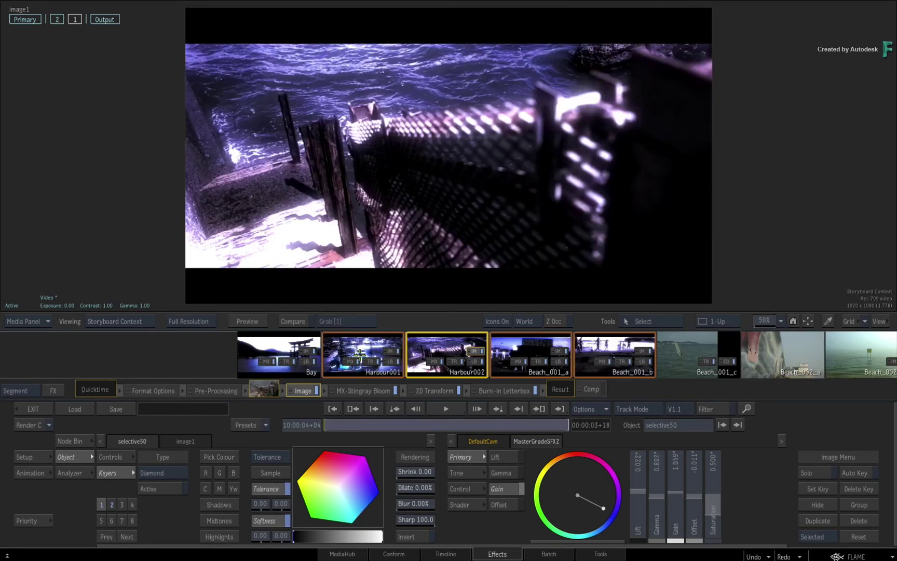
{"action": "left_click", "coordinate": [359, 351]}
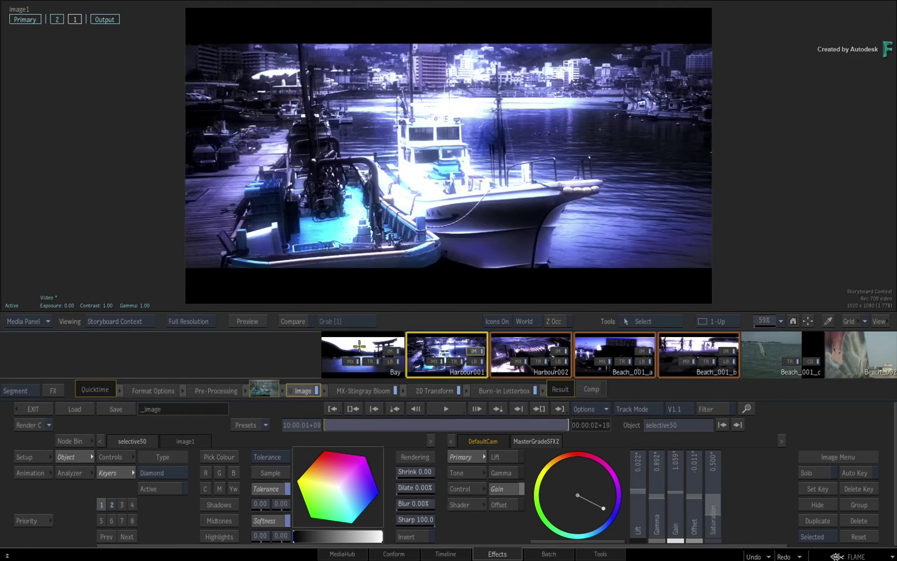
{"action": "left_click", "coordinate": [359, 346]}
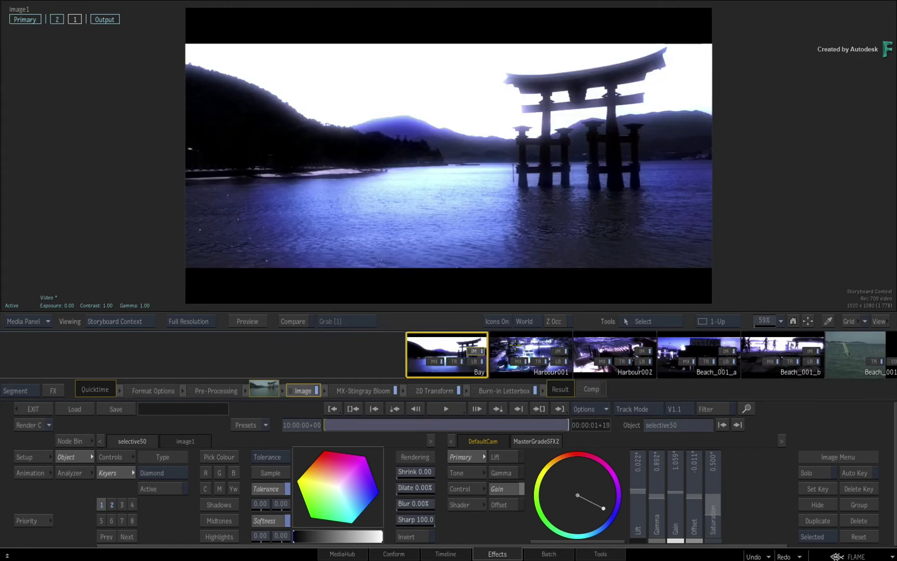
{"action": "left_click", "coordinate": [514, 346]}
{"action": "left_click", "coordinate": [514, 345]}
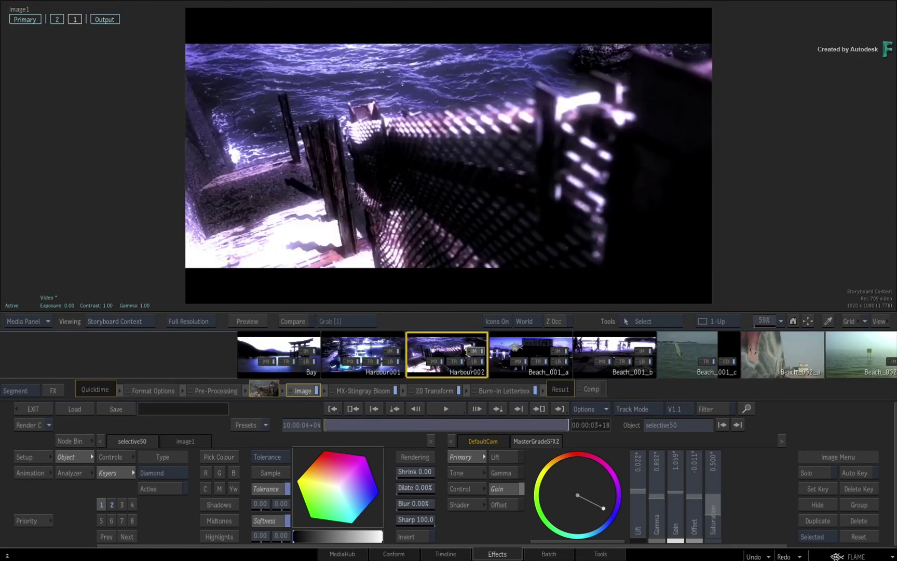
{"action": "left_click", "coordinate": [514, 346]}
{"action": "left_click", "coordinate": [514, 347]}
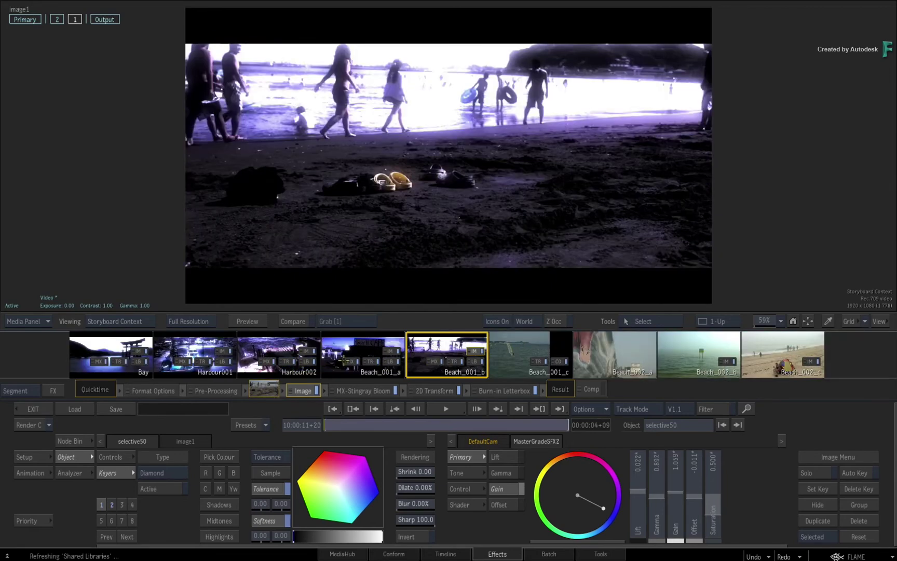
{"action": "left_click", "coordinate": [212, 347]}
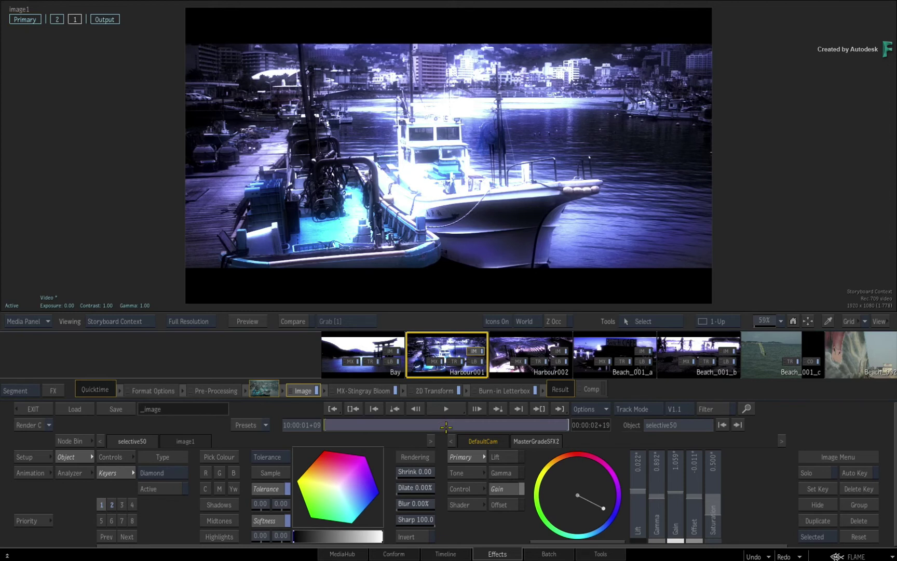
{"action": "left_click", "coordinate": [440, 390]}
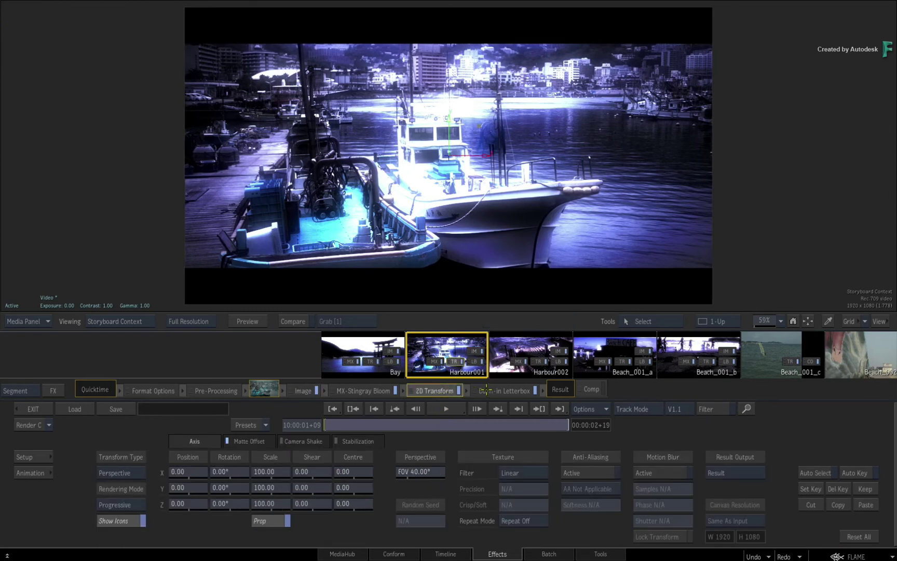
{"action": "left_click", "coordinate": [485, 390]}
{"action": "left_click", "coordinate": [303, 390]}
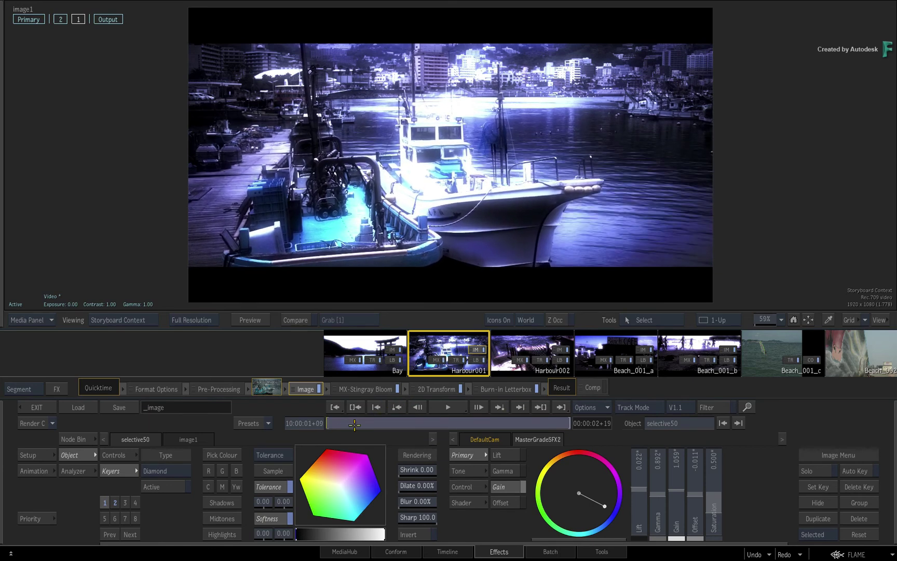
{"action": "mouse_move", "coordinate": [505, 388]}
{"action": "left_mouse_down"}
{"action": "mouse_move", "coordinate": [340, 393]}
{"action": "mouse_move", "coordinate": [340, 349]}
{"action": "mouse_move", "coordinate": [156, 276]}
{"action": "mouse_move", "coordinate": [80, 191]}
{"action": "left_mouse_up"}
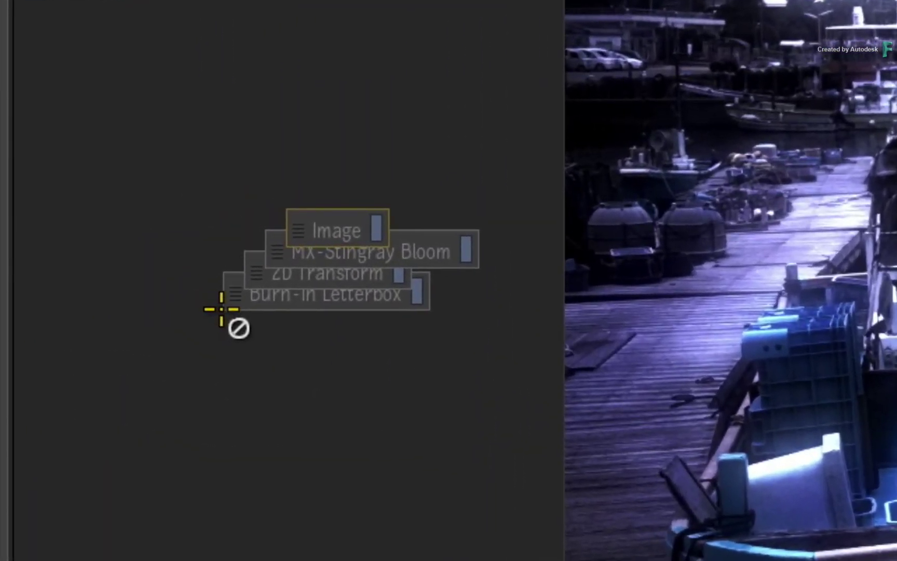
{"action": "left_click_drag", "start_coordinate": [221, 309], "coordinate": [220, 307]}
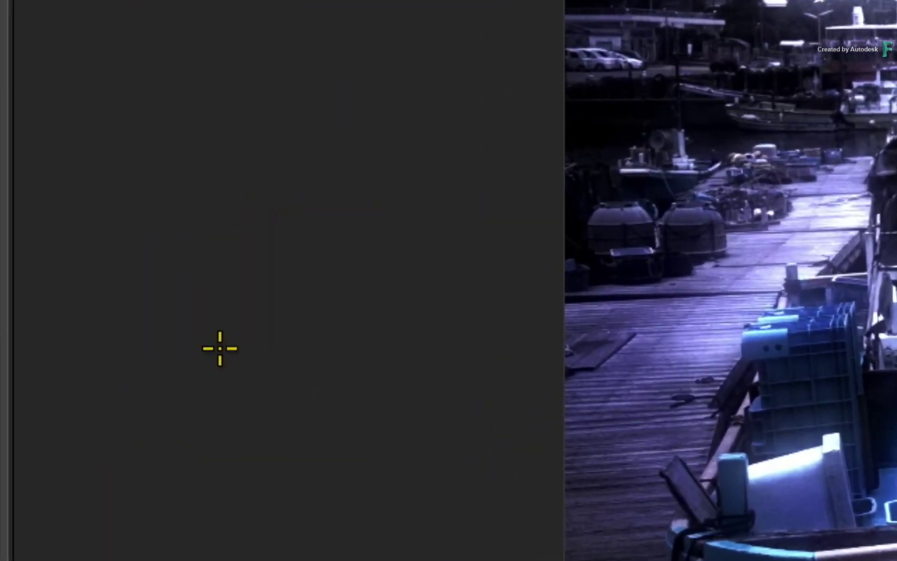